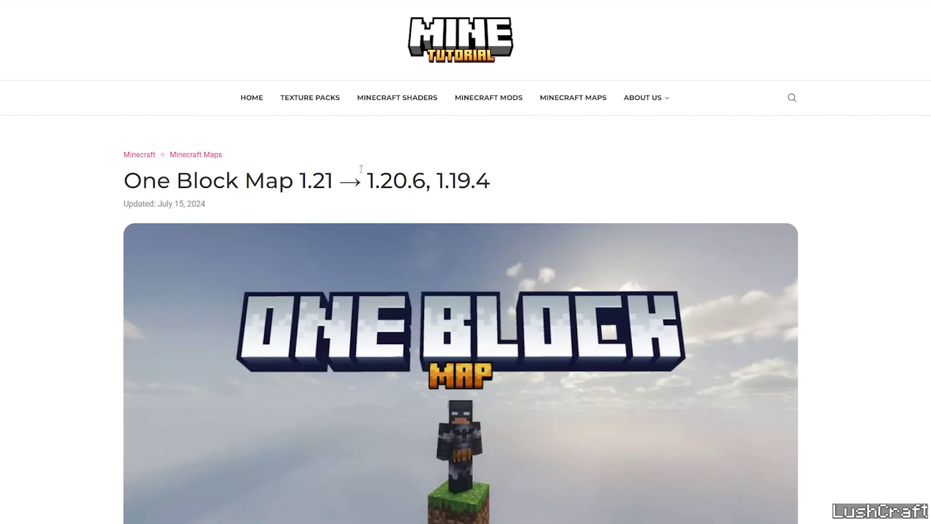
- Open the [1.21.x – 1.20.x] One Block Map download link on the map article page
scroll(149, 187, "down", 8)
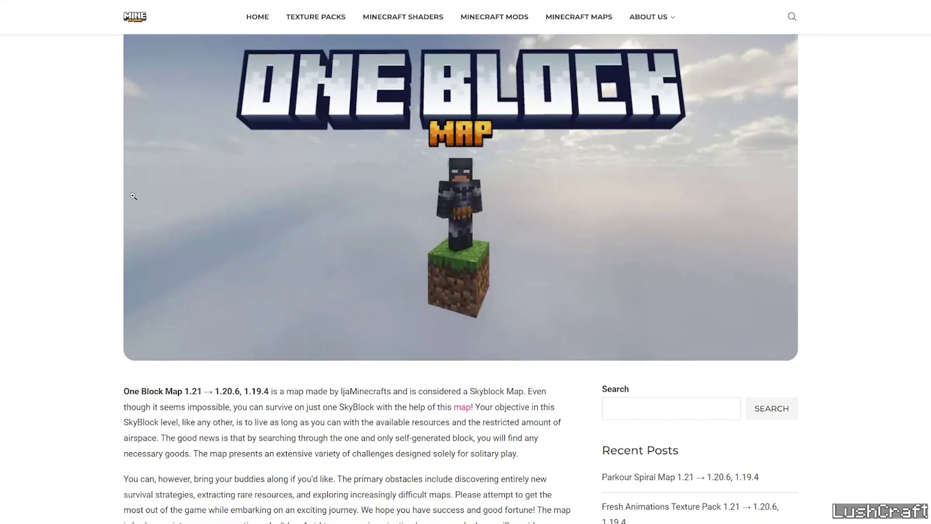
scroll(118, 196, "down", 3)
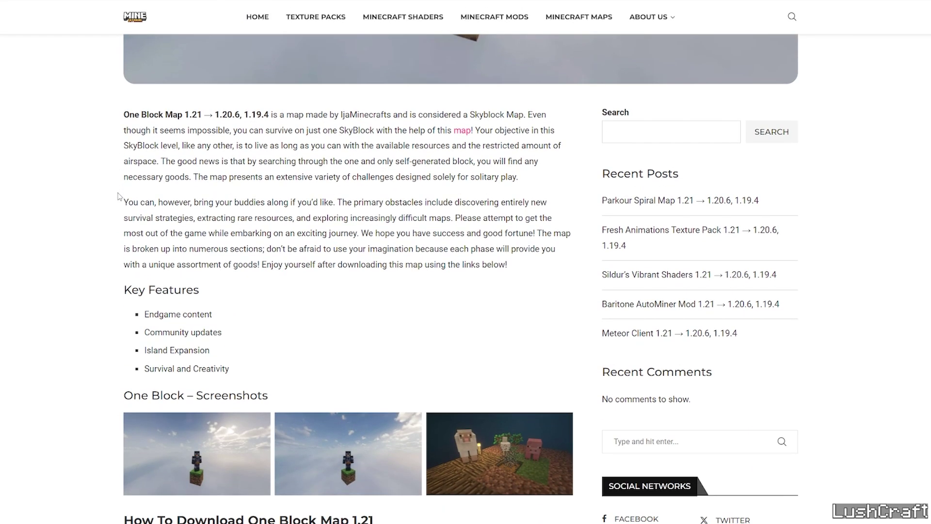
scroll(118, 196, "down", 8)
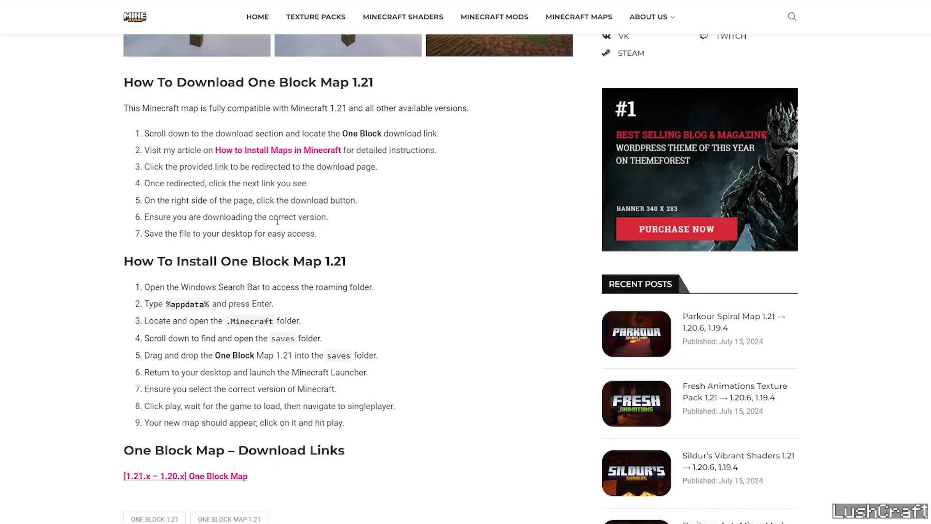
scroll(261, 212, "down", 1)
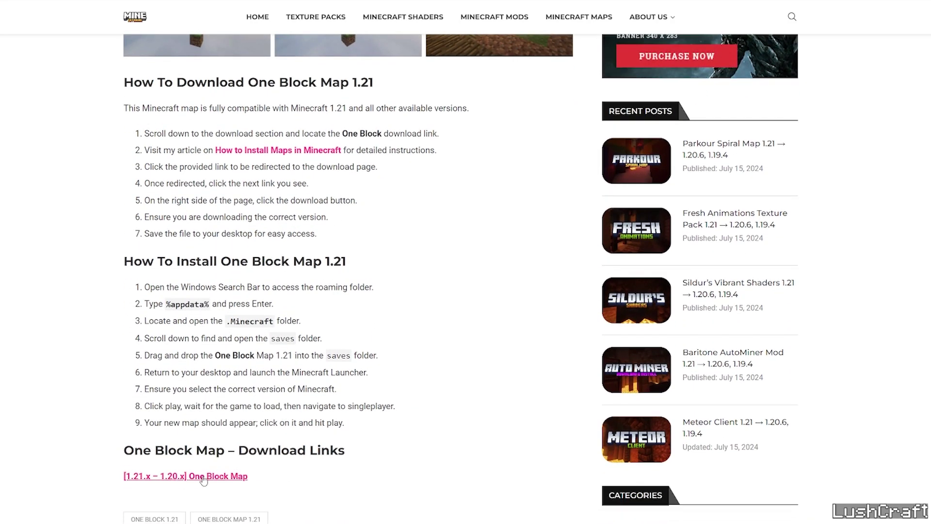
scroll(204, 437, "down", 3)
left_click(204, 340)
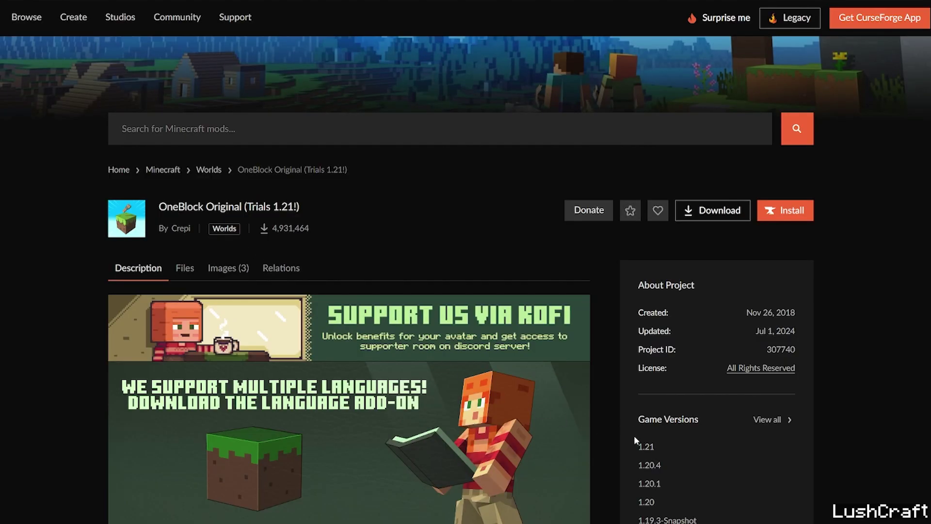
- Download Oneblock Original v3.0.2 for game version 1.21 and place the downloaded zip on the desktop
left_click(643, 447)
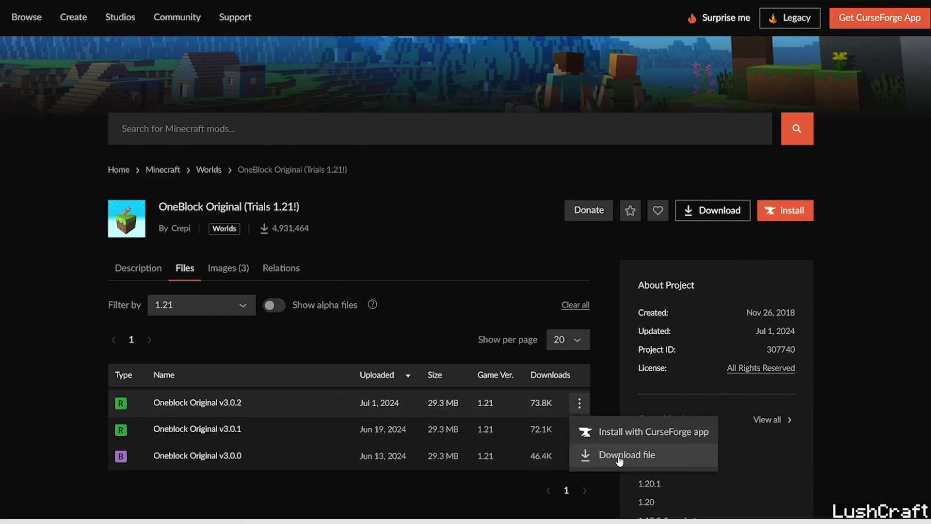
left_click(624, 455)
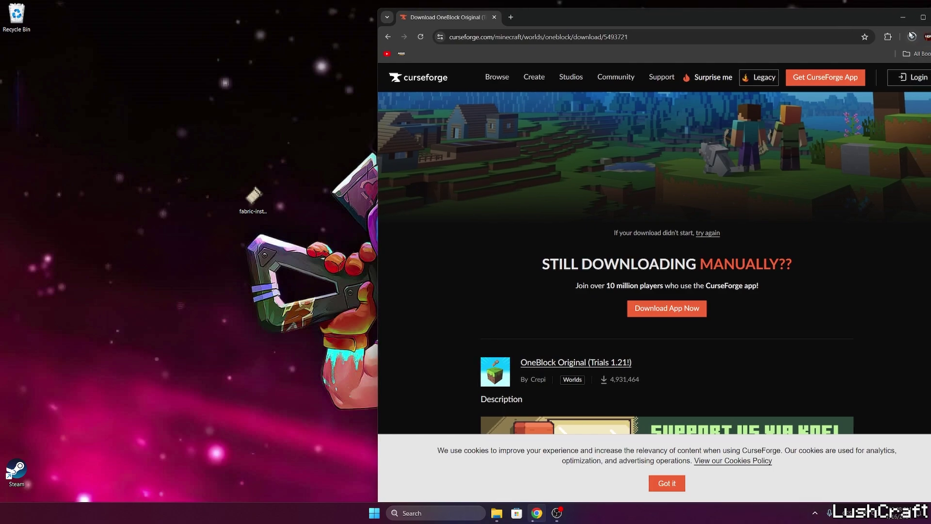
left_click(912, 37)
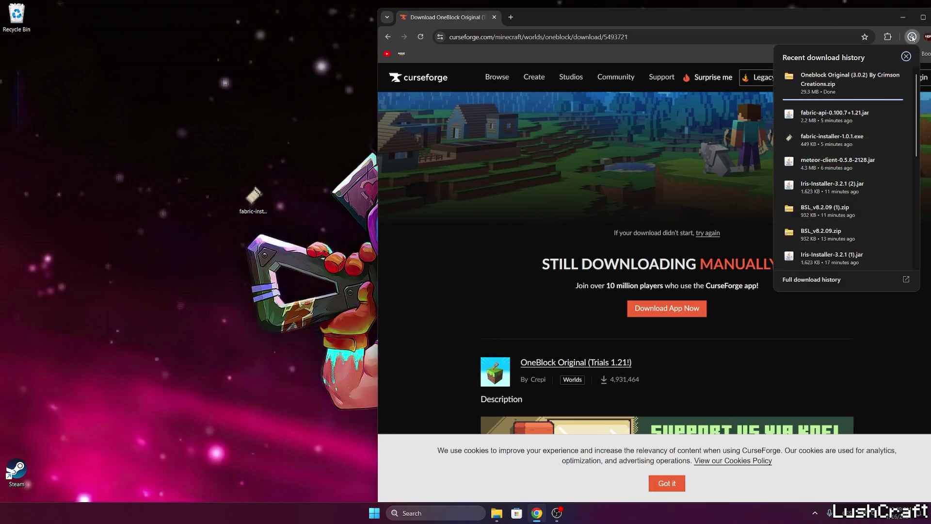
left_click_drag(851, 80, 177, 228)
left_click_drag(16, 68, 216, 208)
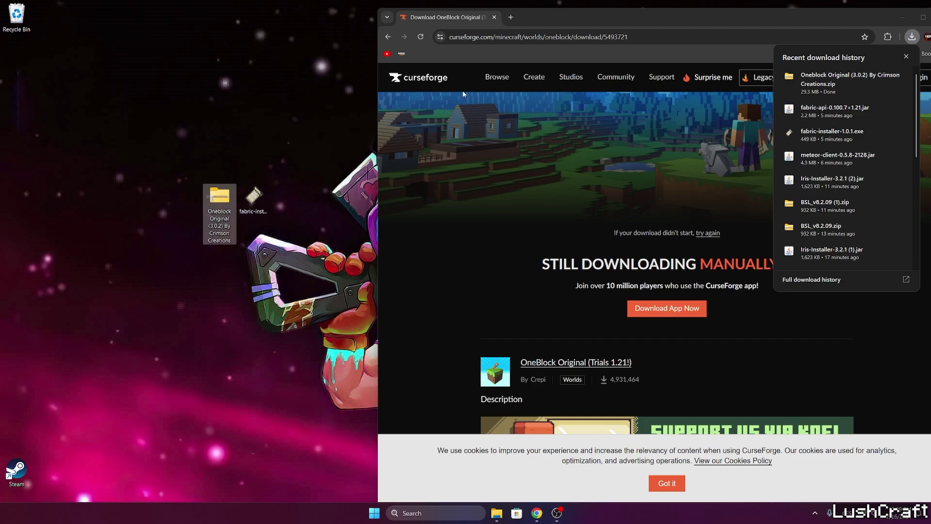
- Clear the desktop view, send the Fabric installer to the Recycle Bin and move the Oneblock zip into its place
double_click(679, 10)
key("super+d")
left_click_drag(277, 191, 172, 168)
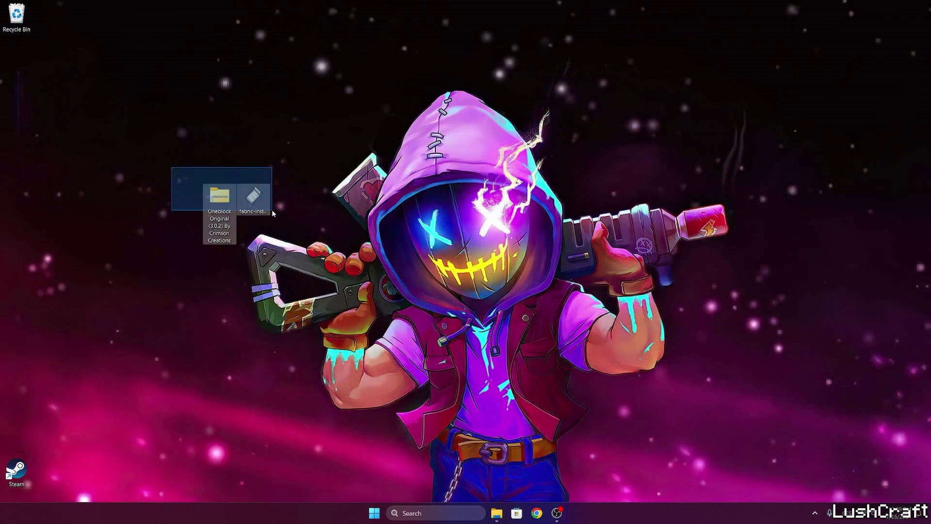
left_click_drag(253, 196, 16, 16)
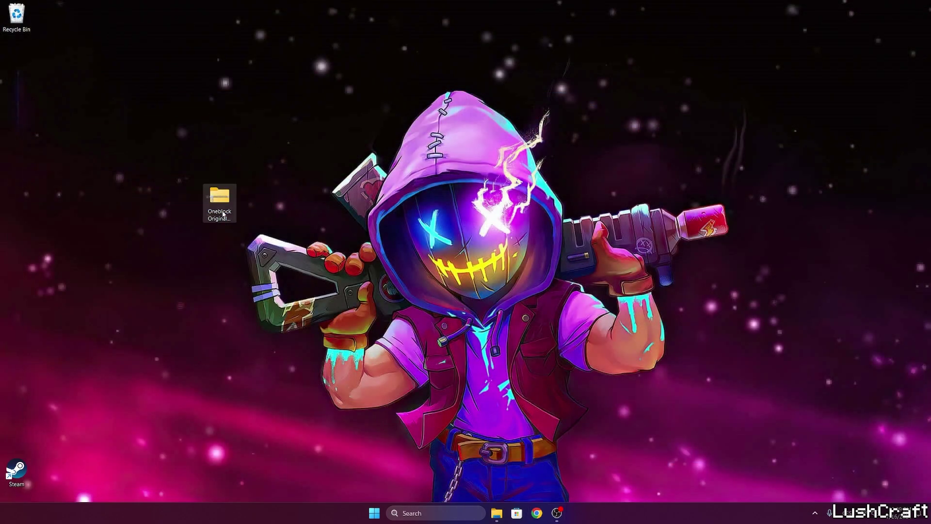
left_click_drag(220, 196, 253, 196)
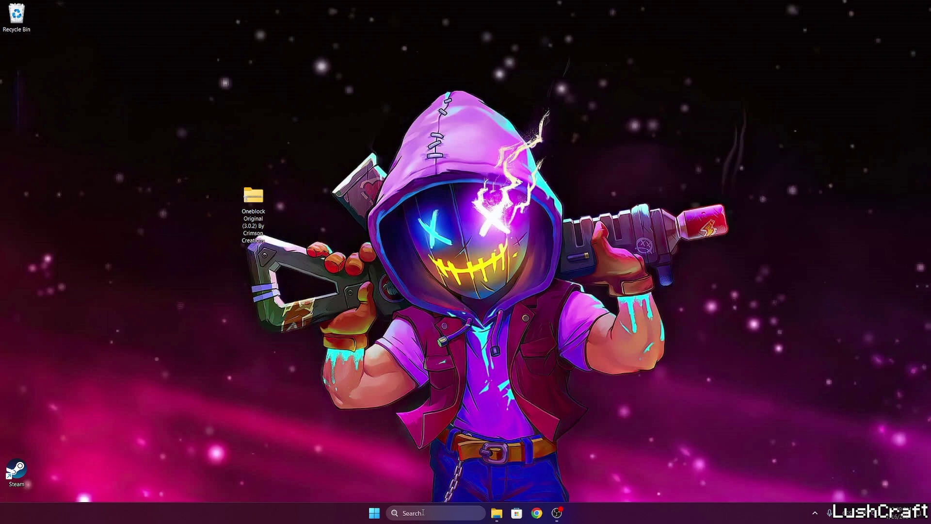
- Open the saves folder inside .minecraft via %appdata% and move the Oneblock zip from the desktop into it
left_click(423, 512)
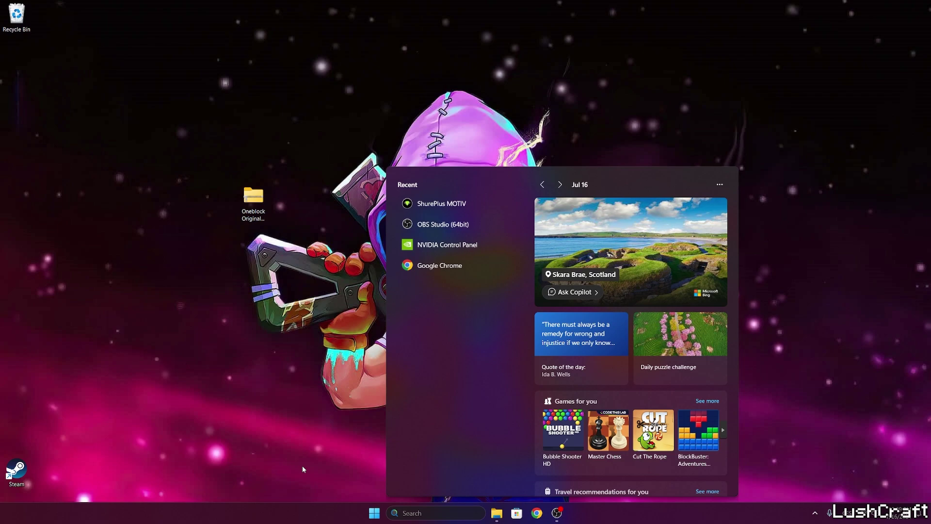
type("%appdata%")
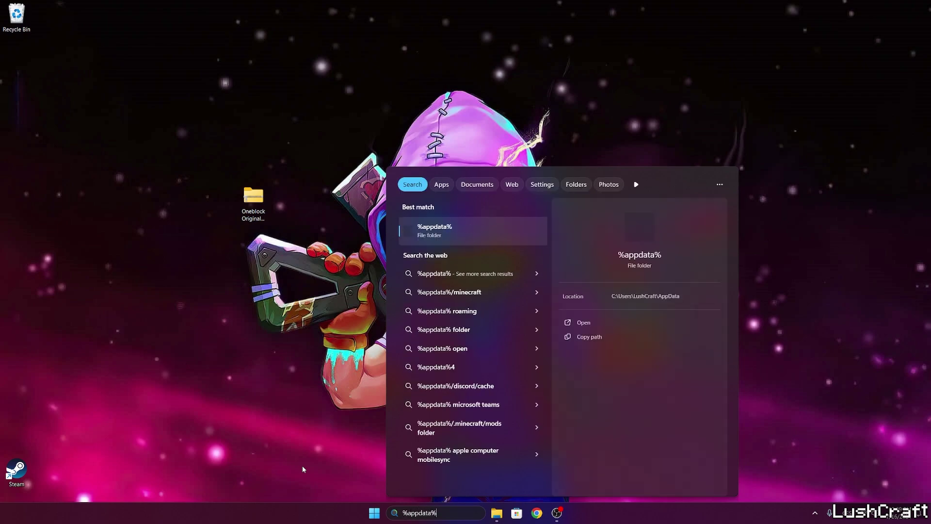
key("Return")
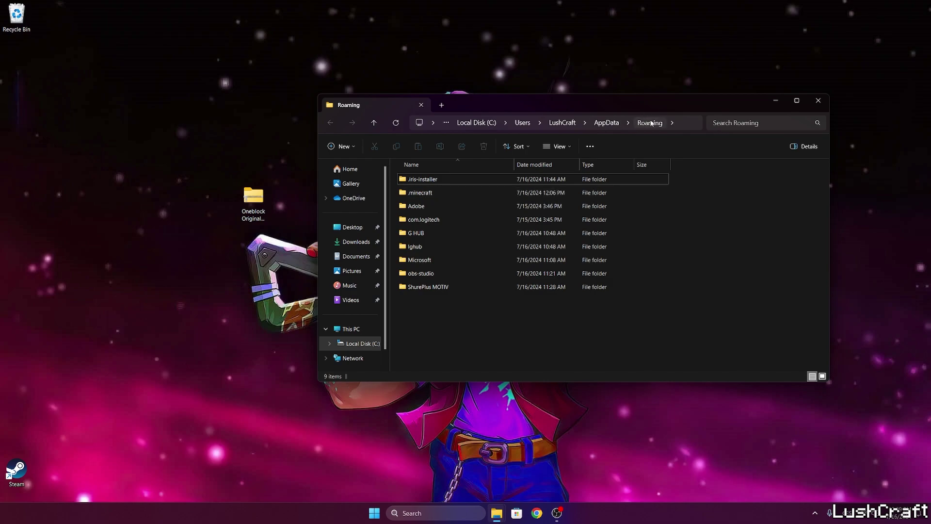
double_click(405, 195)
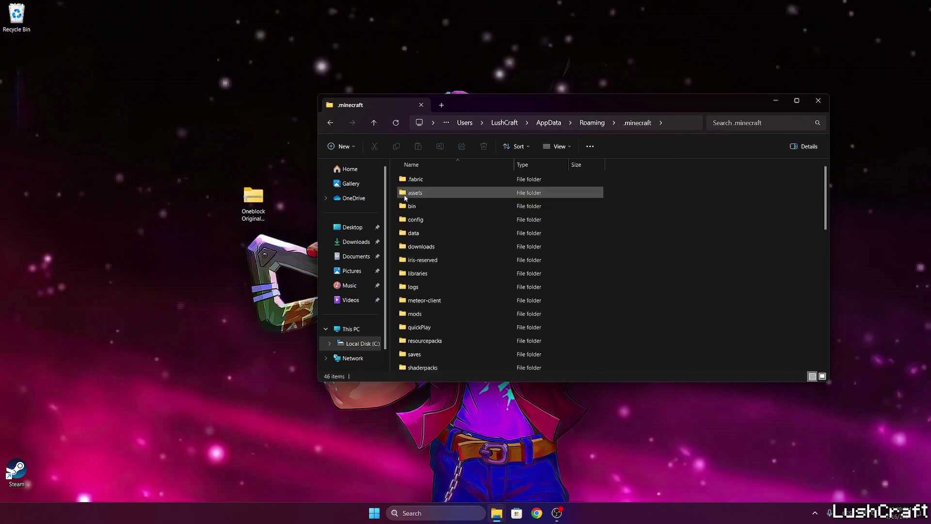
left_click(430, 262)
scroll(412, 248, "down", 2)
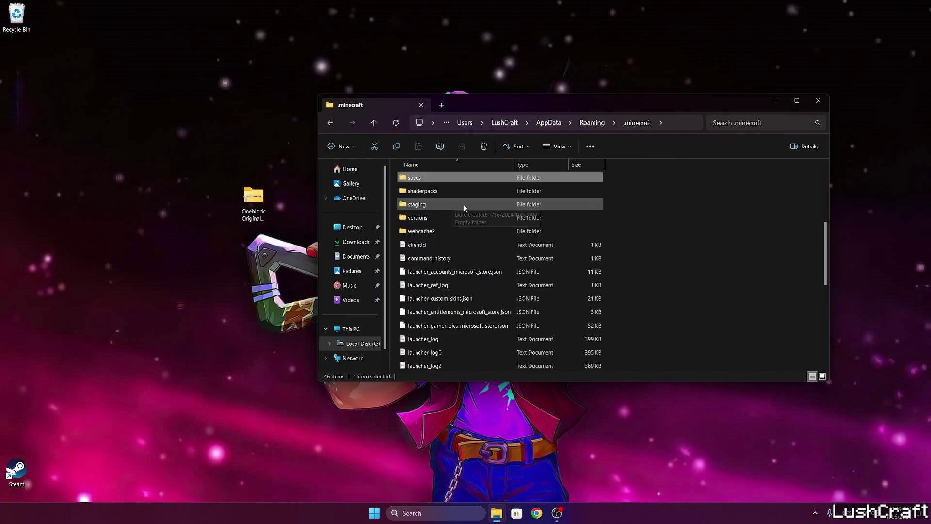
double_click(417, 178)
left_click_drag(253, 196, 425, 197)
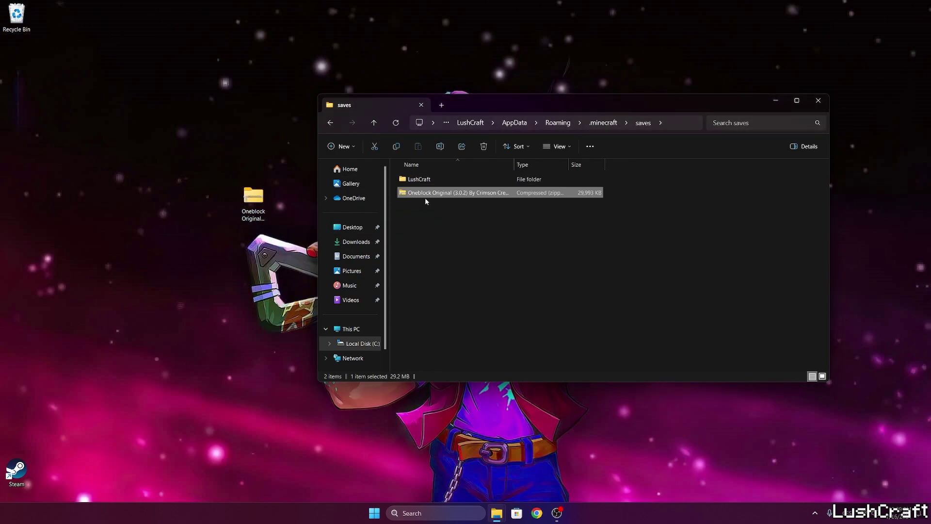
left_click(516, 212)
- Try to extract the whole Oneblock zip into the saves folder, skipping the file with the path error
right_click(455, 196)
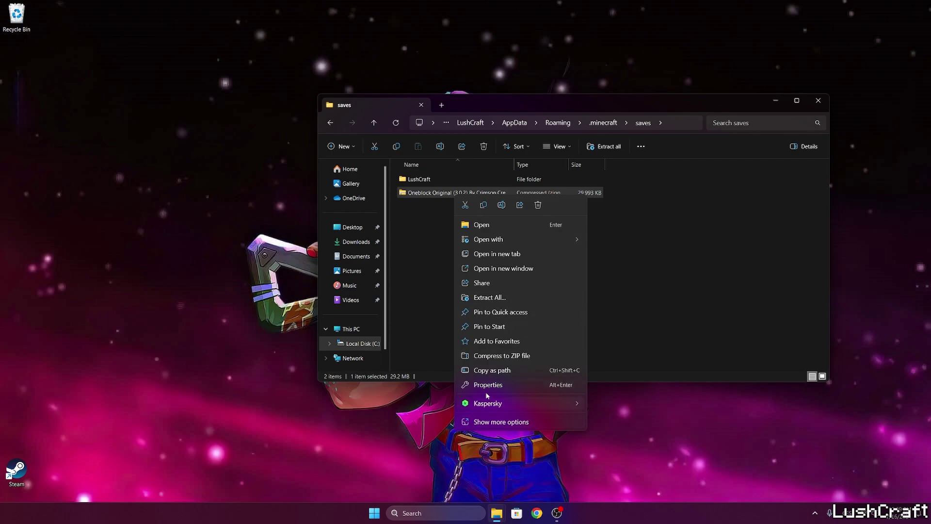
left_click(499, 300)
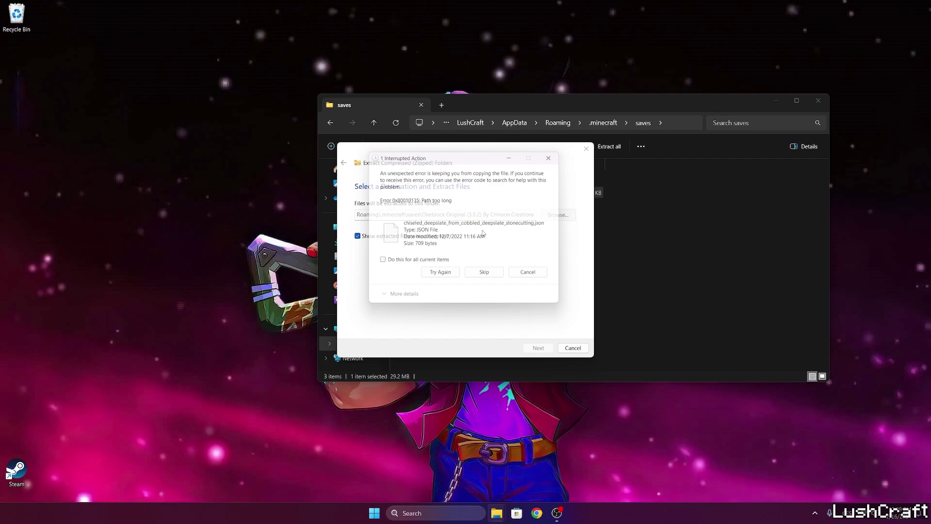
left_click(500, 282)
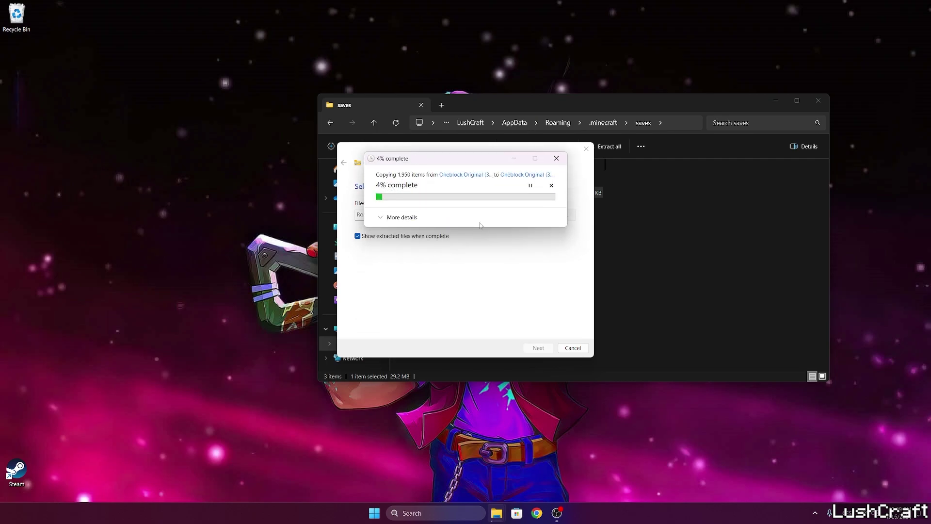
left_click(407, 216)
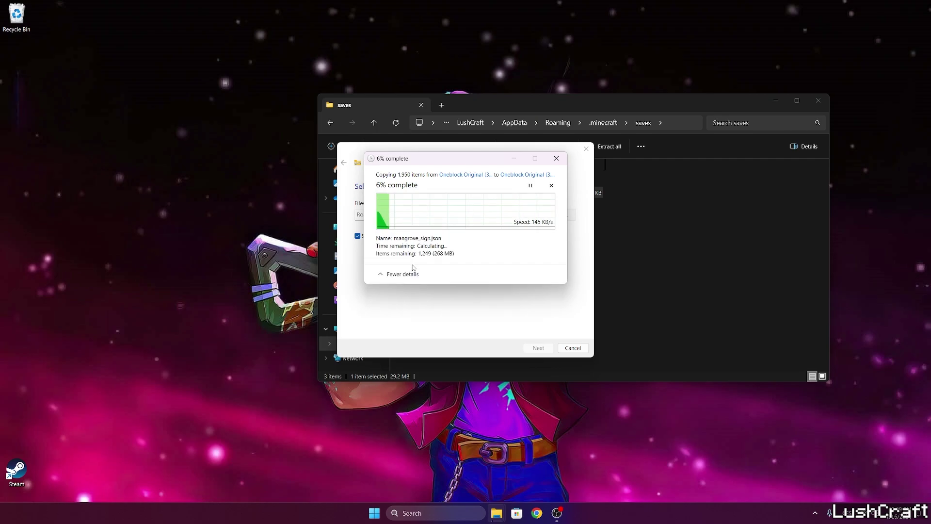
left_click(413, 275)
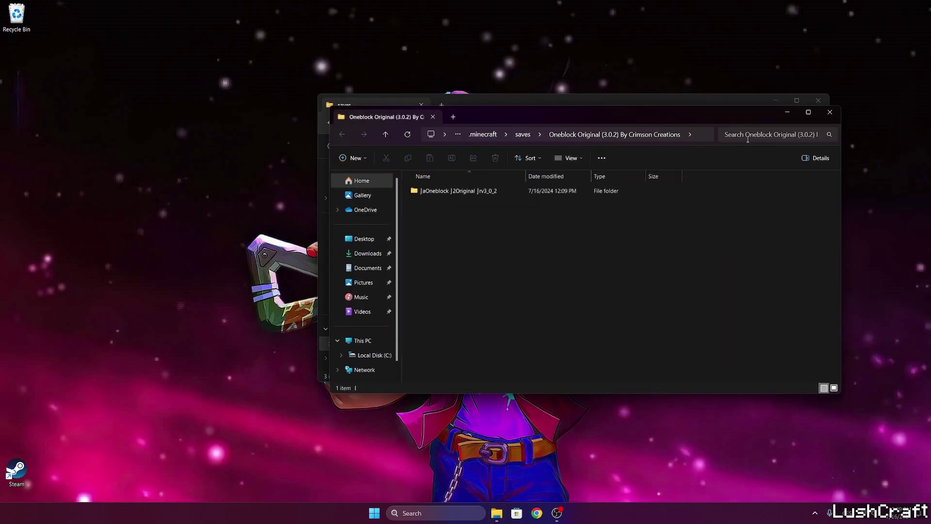
left_click(825, 100)
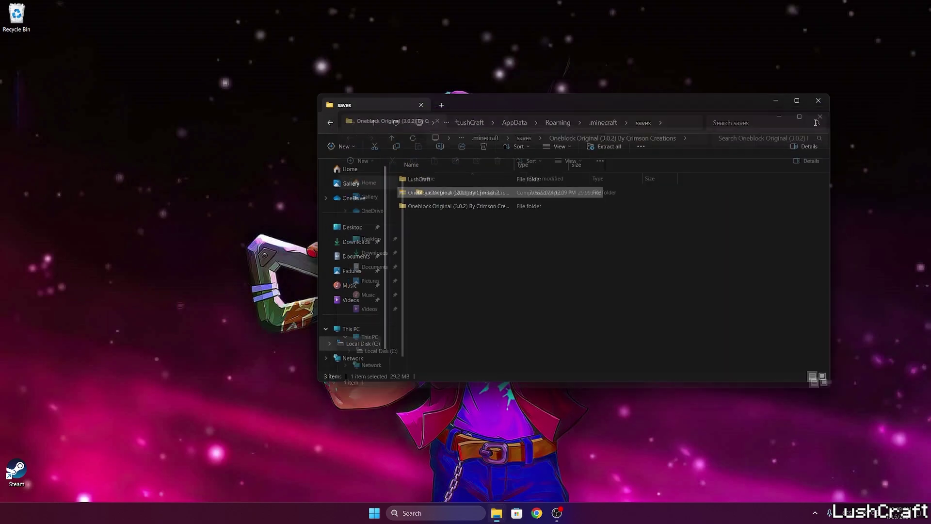
- Copy the Oneblock world folder out of the zip directly into the saves folder and check its contents
double_click(452, 192)
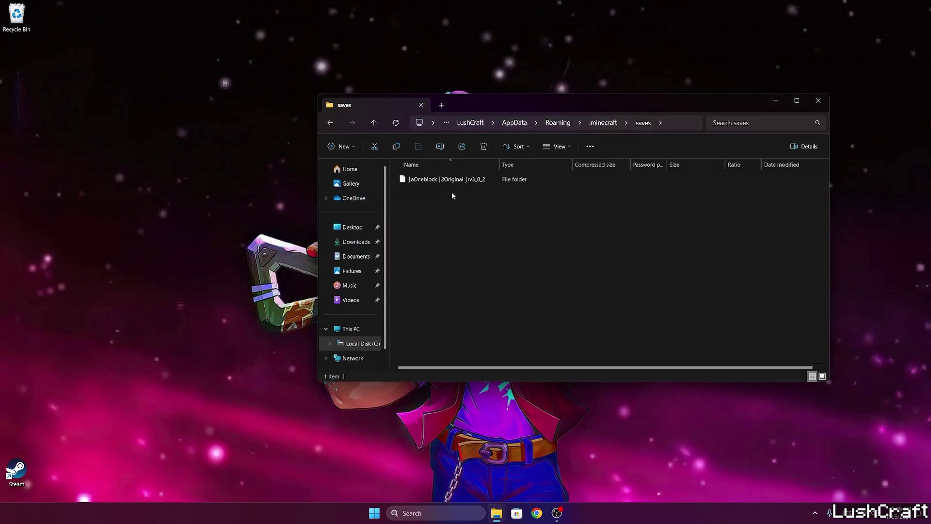
left_click(330, 122)
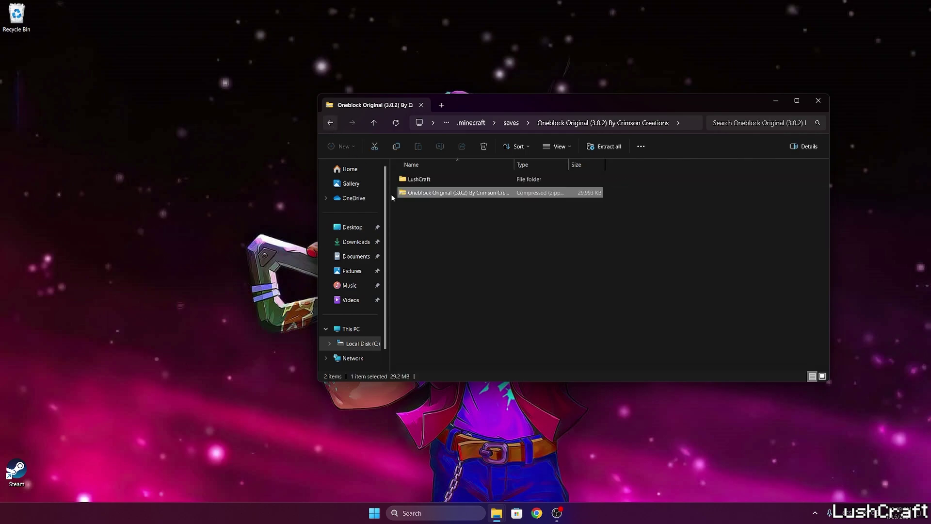
key("ctrl+v")
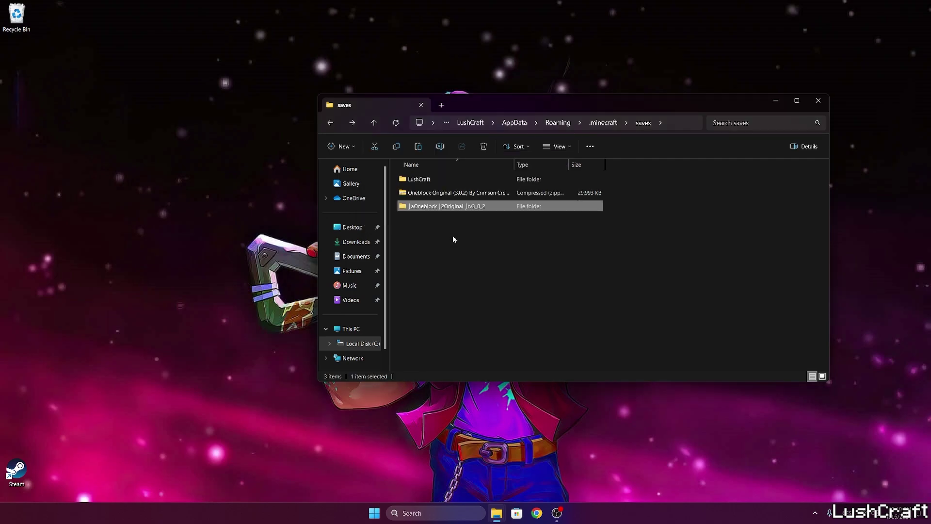
double_click(441, 207)
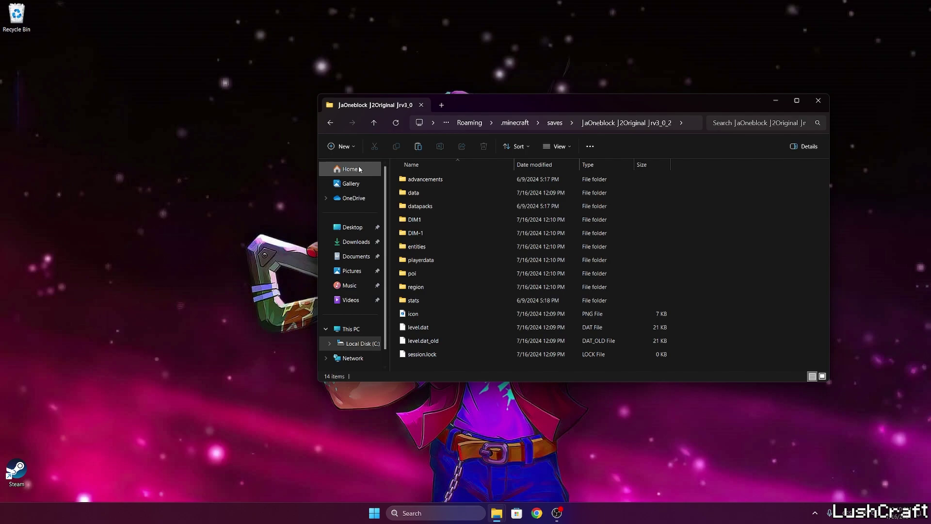
left_click(330, 123)
- Delete the Oneblock zip from the saves folder and close the folder window
left_click(443, 207)
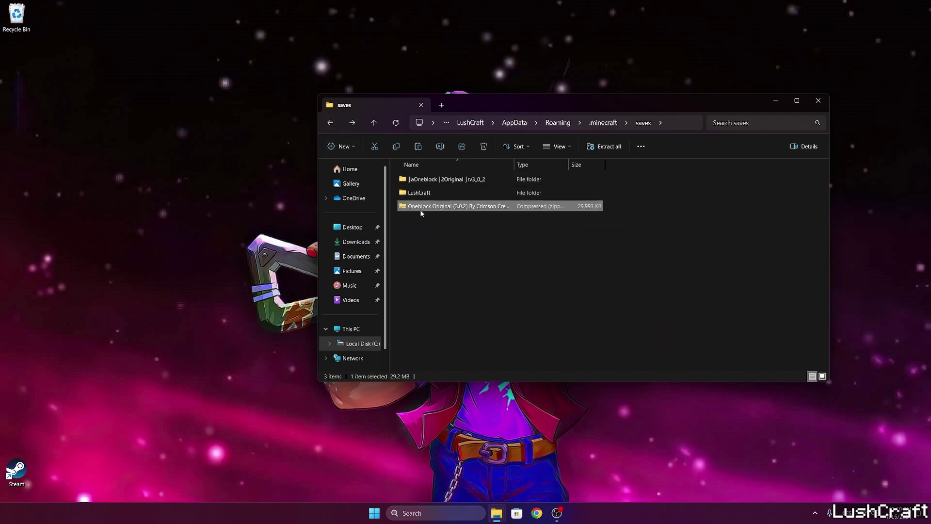
key("Delete")
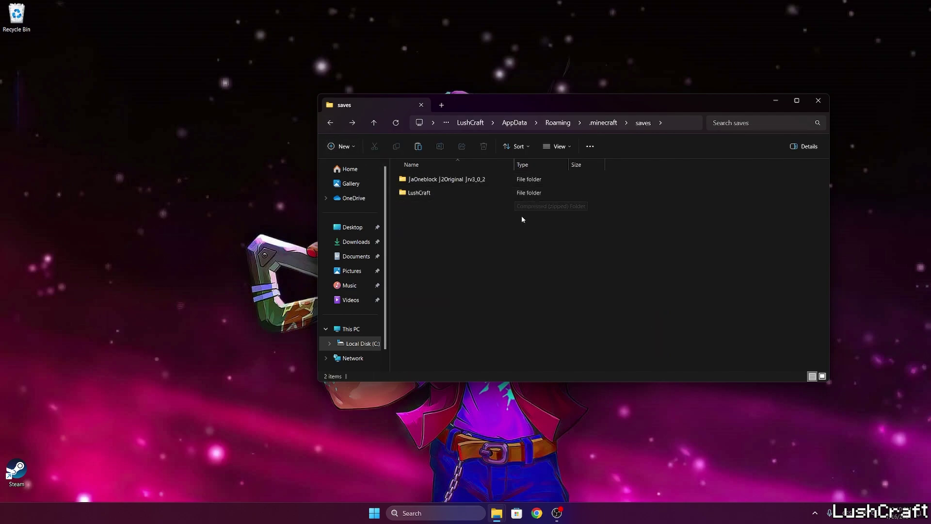
left_click(818, 101)
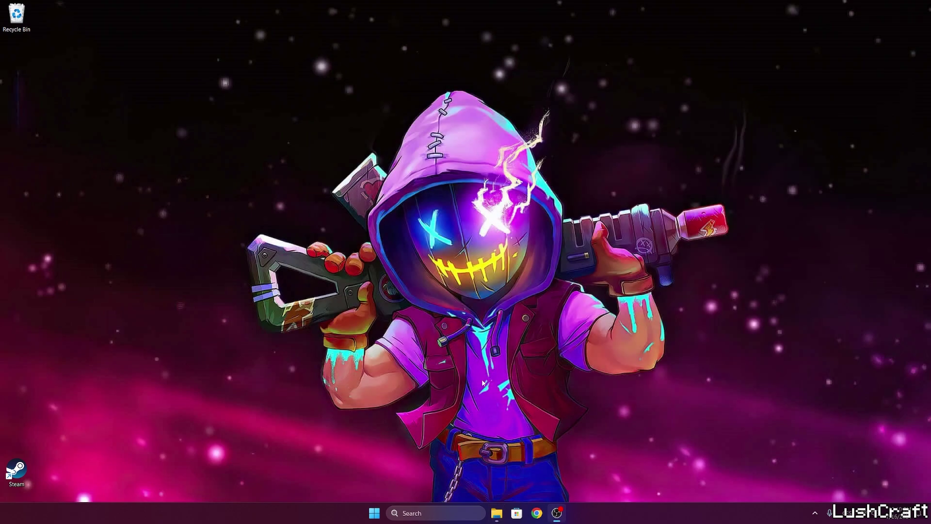
- Open the Minecraft Launcher and select the Iris & Sodium for 1.21 installation
left_click(375, 513)
left_click(384, 389)
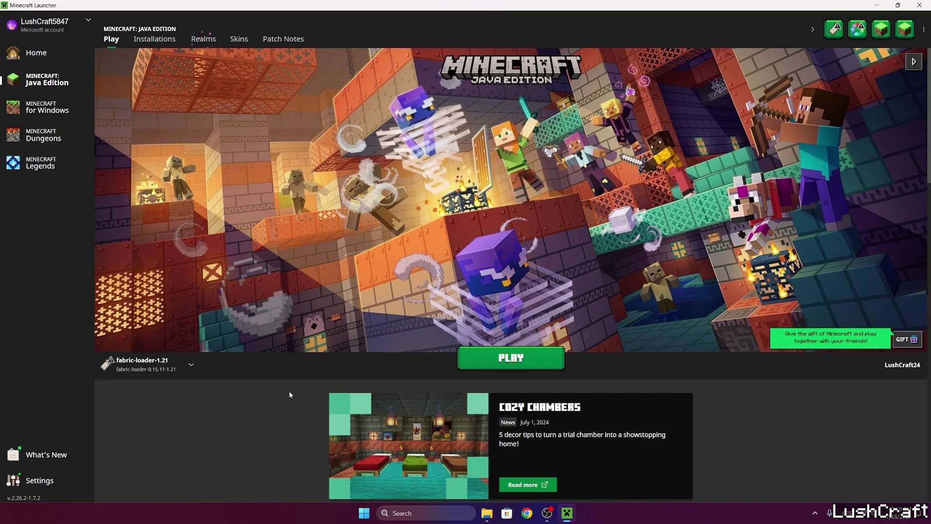
left_click(145, 365)
left_click(143, 341)
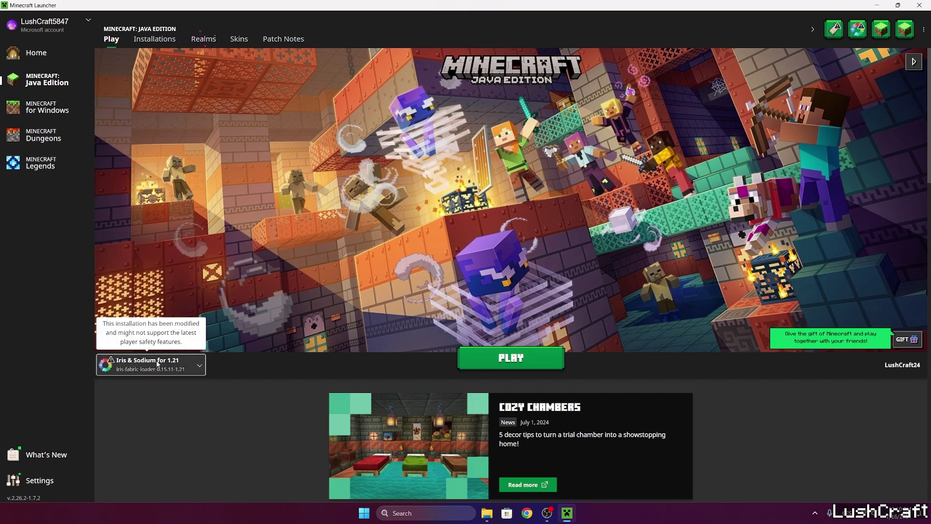
- Switch the installation to Latest release 1.21 and back to Iris & Sodium for 1.21
left_click(170, 364)
left_click(126, 314)
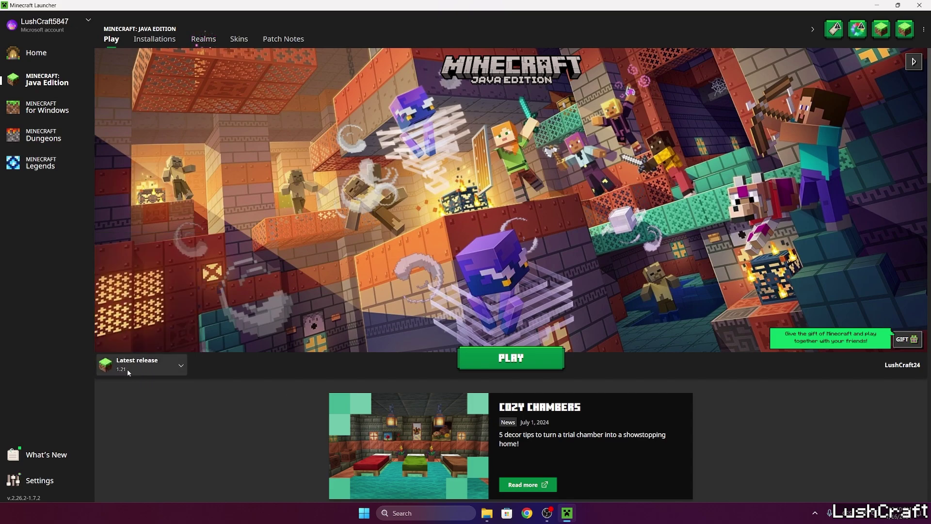
left_click(127, 369)
left_click(131, 270)
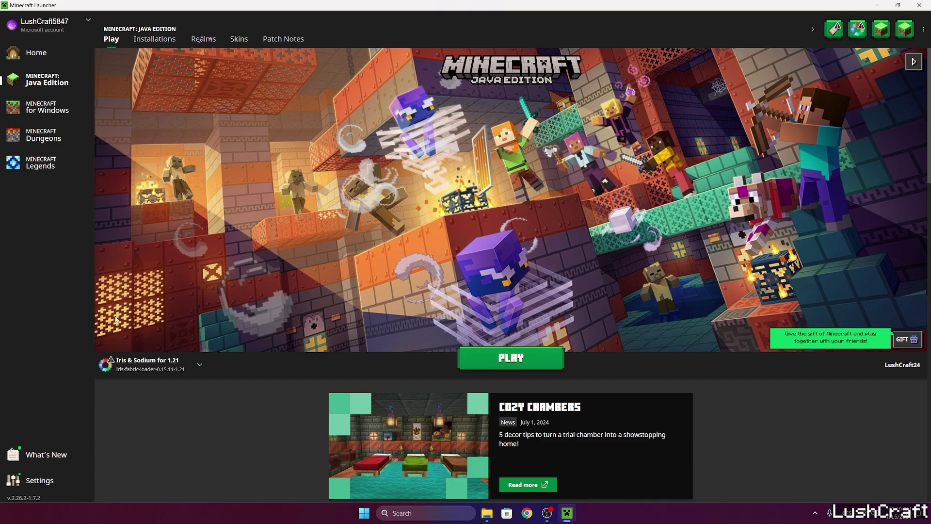
- Launch the game with the Iris & Sodium for 1.21 installation in a maximized window and open the Oneblock singleplayer world
left_click(480, 354)
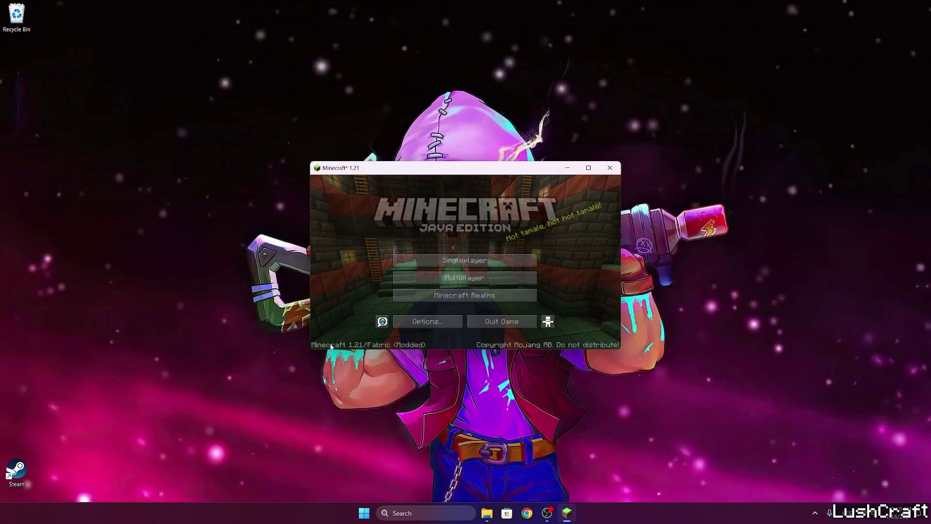
left_click(589, 167)
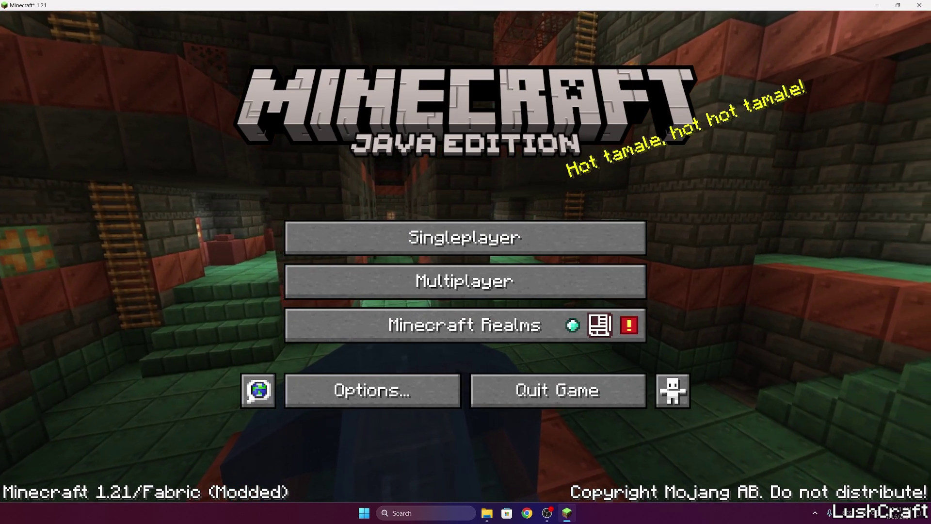
left_click(406, 236)
left_click(252, 200)
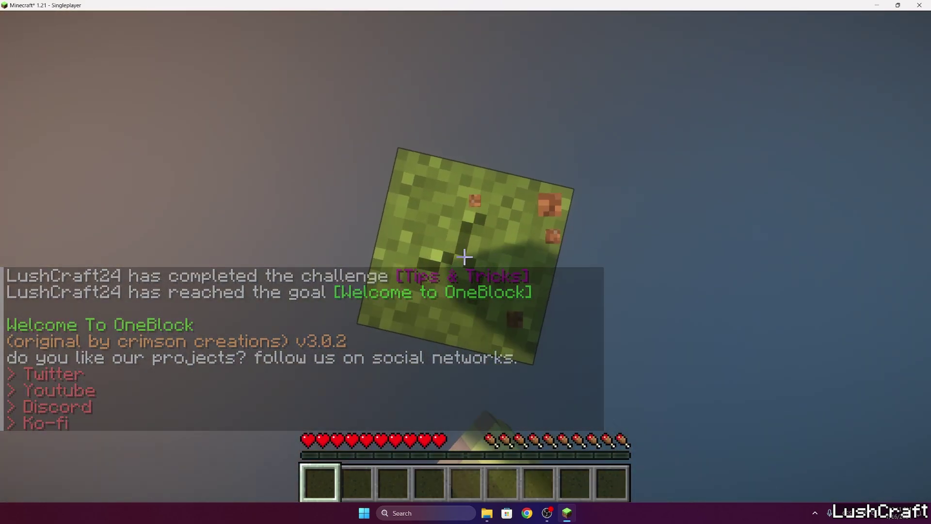
- Mine the single grass block repeatedly to start the OneBlock progress, briefly opening and closing the chat
left_click(464, 257)
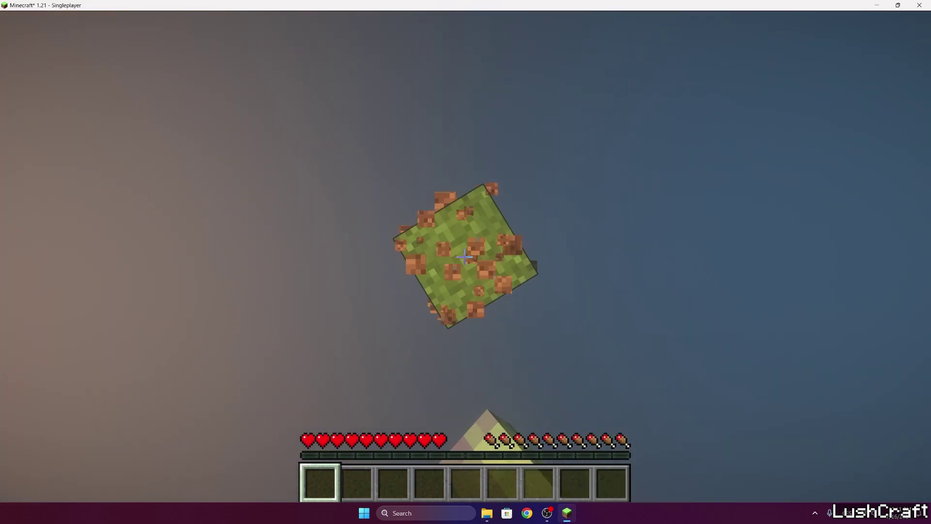
key("t")
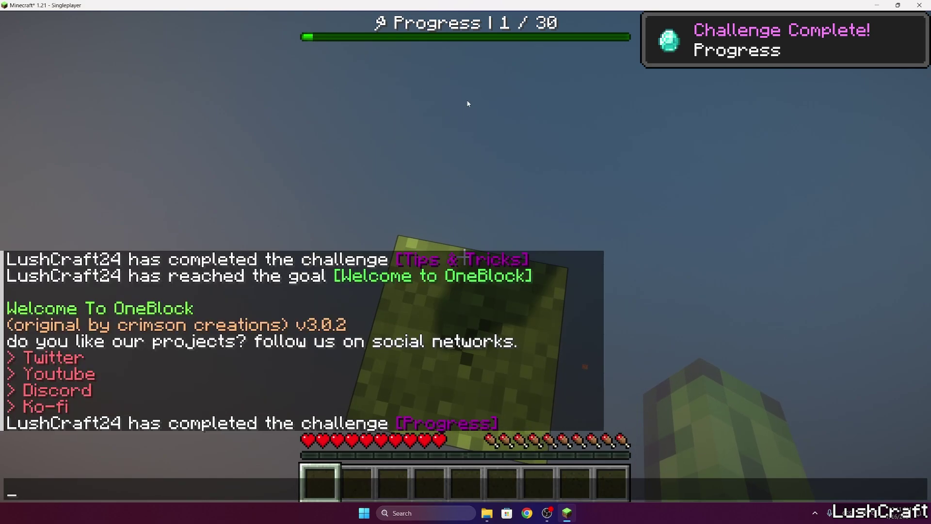
key("Escape")
left_click(464, 257)
left_click(464, 257)
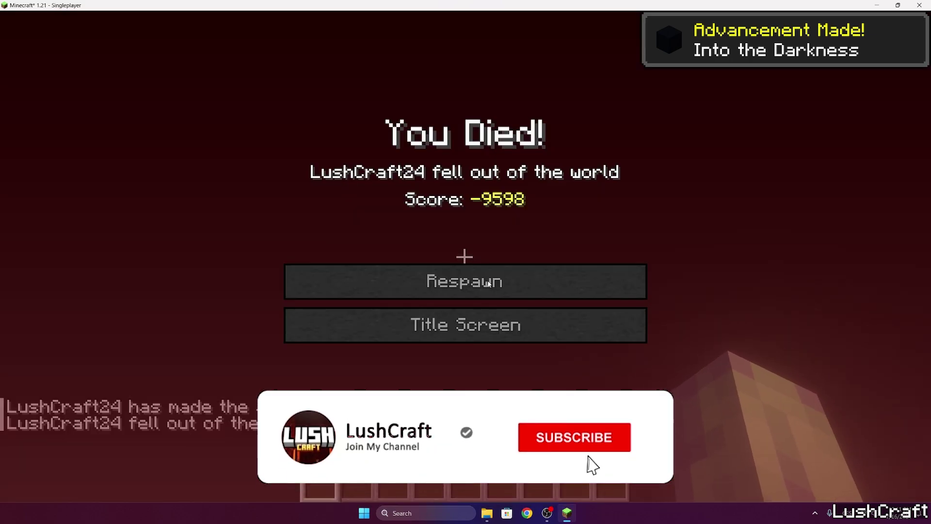
- Respawn in the OneBlock world and continue mining the regenerating grass block to advance the progress
left_click(487, 285)
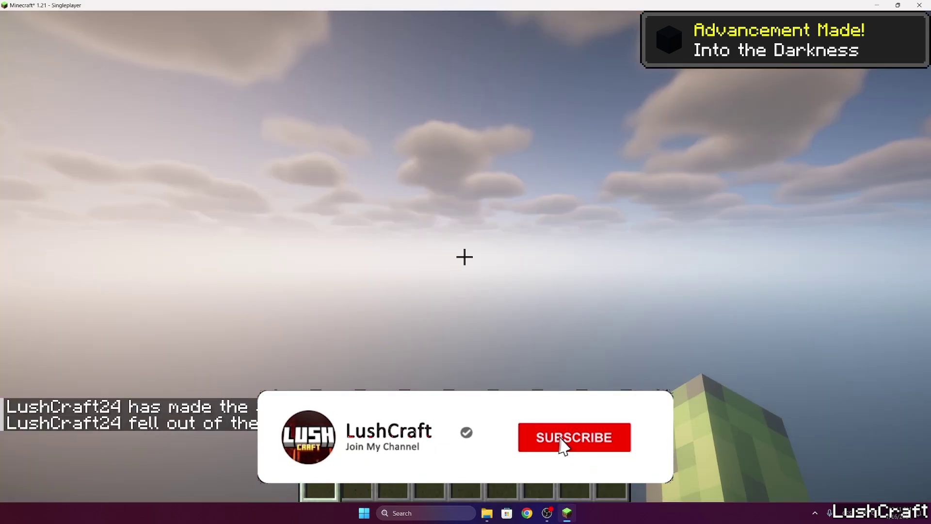
left_click(464, 257)
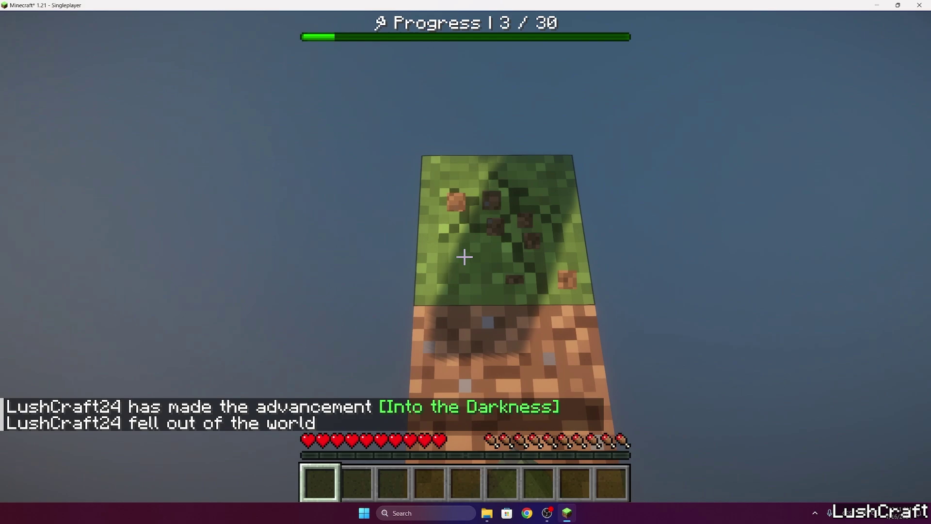
left_click(464, 257)
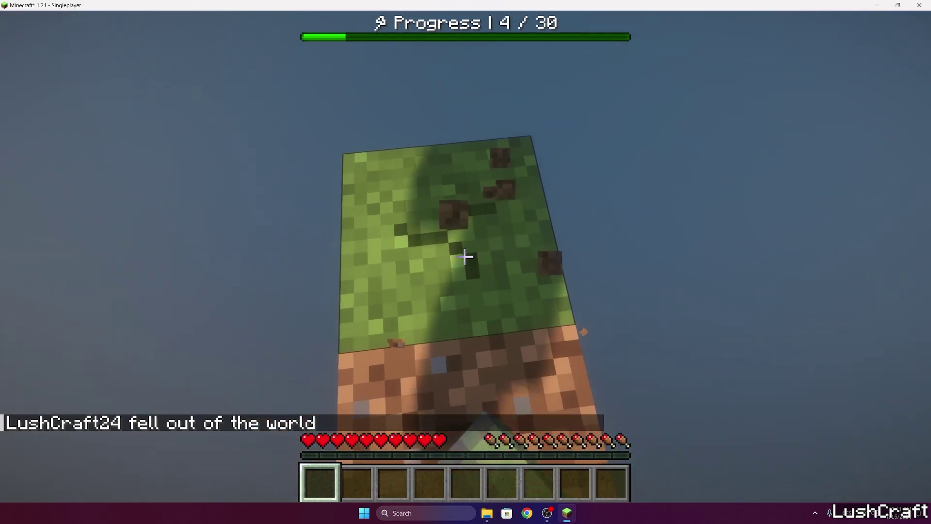
left_click(465, 257)
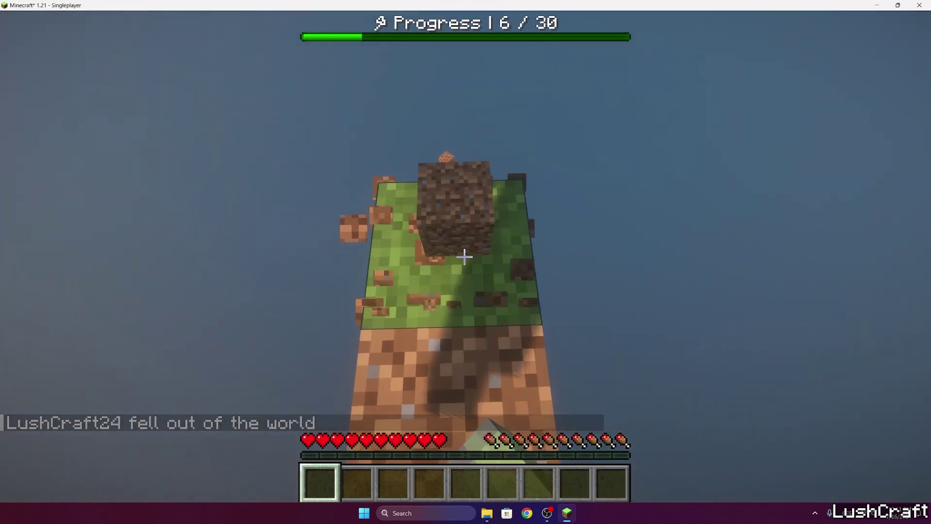
- Place a collected dirt block beside the mined block and view the character in third person from behind and from the front
right_click(465, 257)
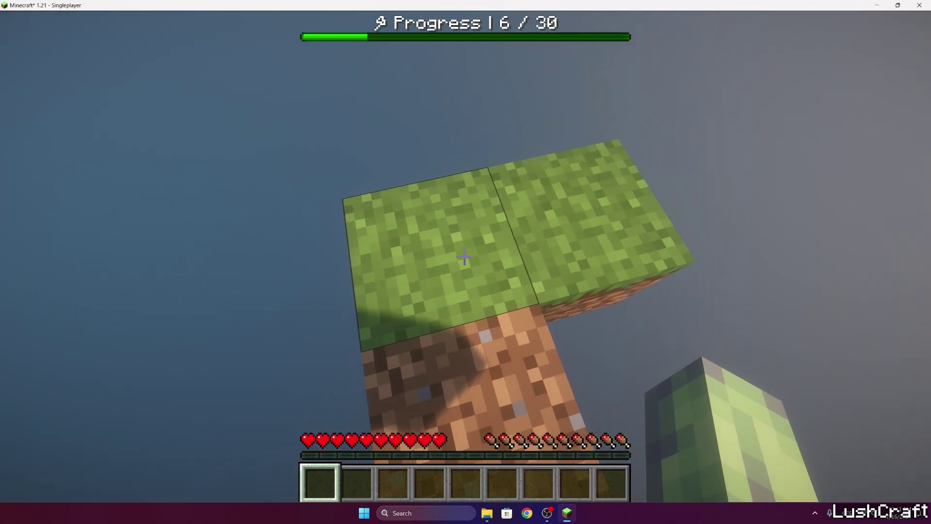
key("F5")
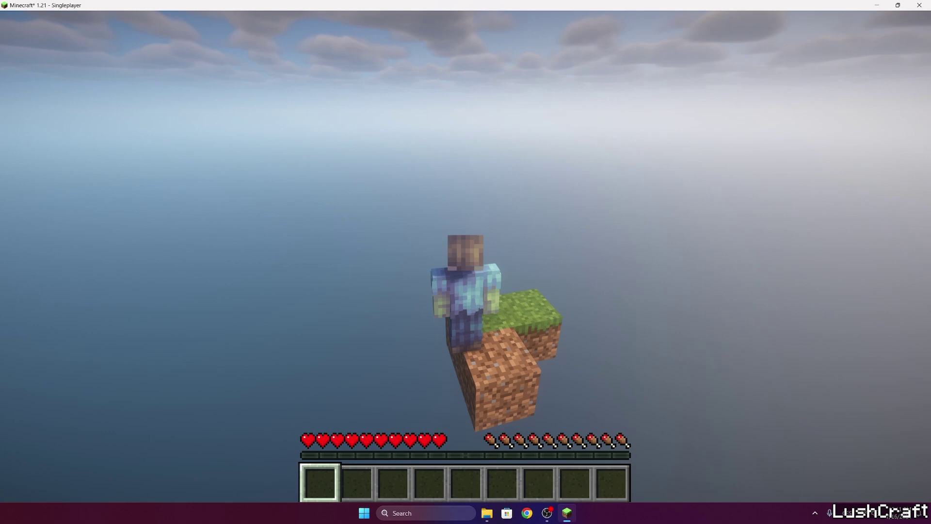
key("F5")
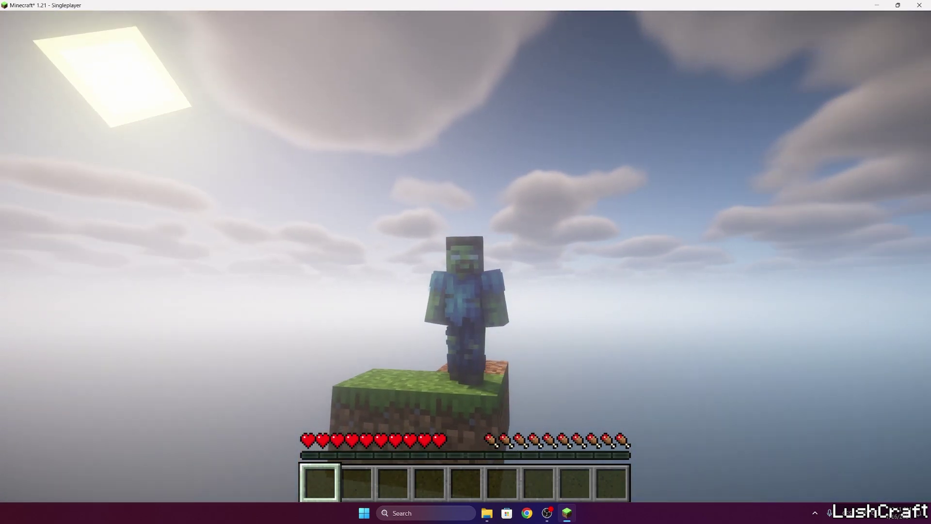